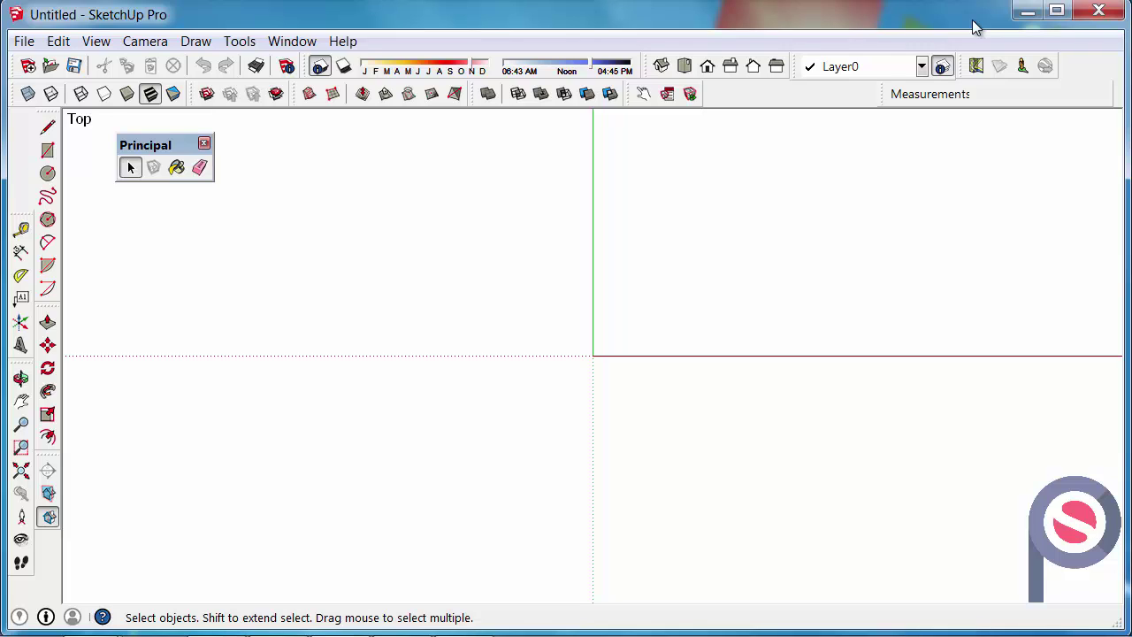
Draw a 7874mm by 5184mm rectangle on the ground and switch to the Iso view
left_click(50, 152)
left_click(334, 186)
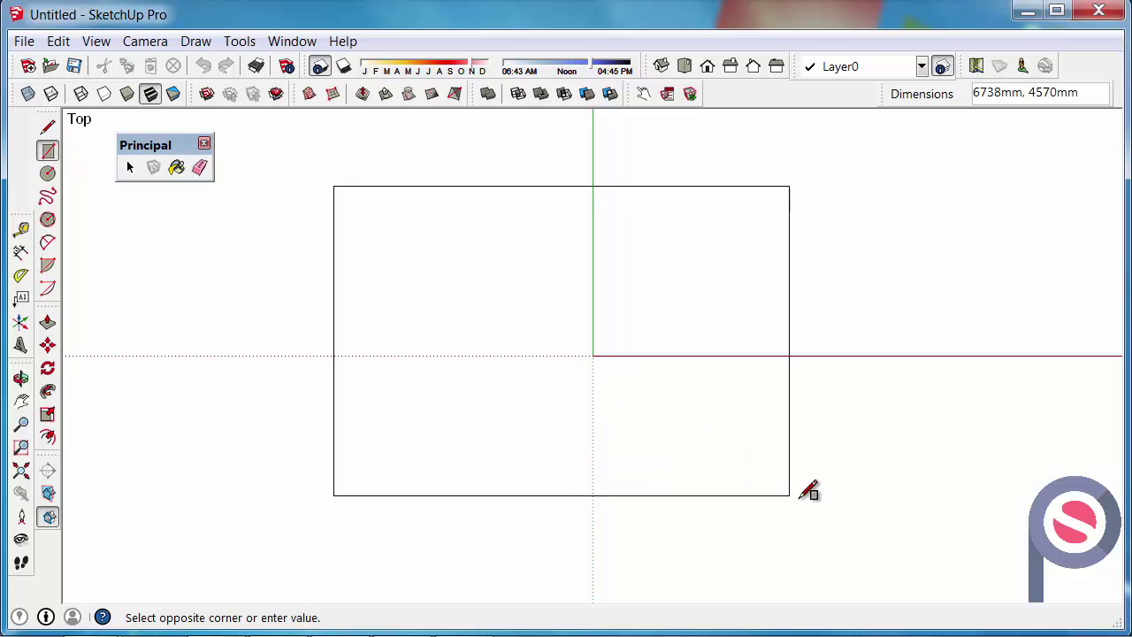
left_click(867, 537)
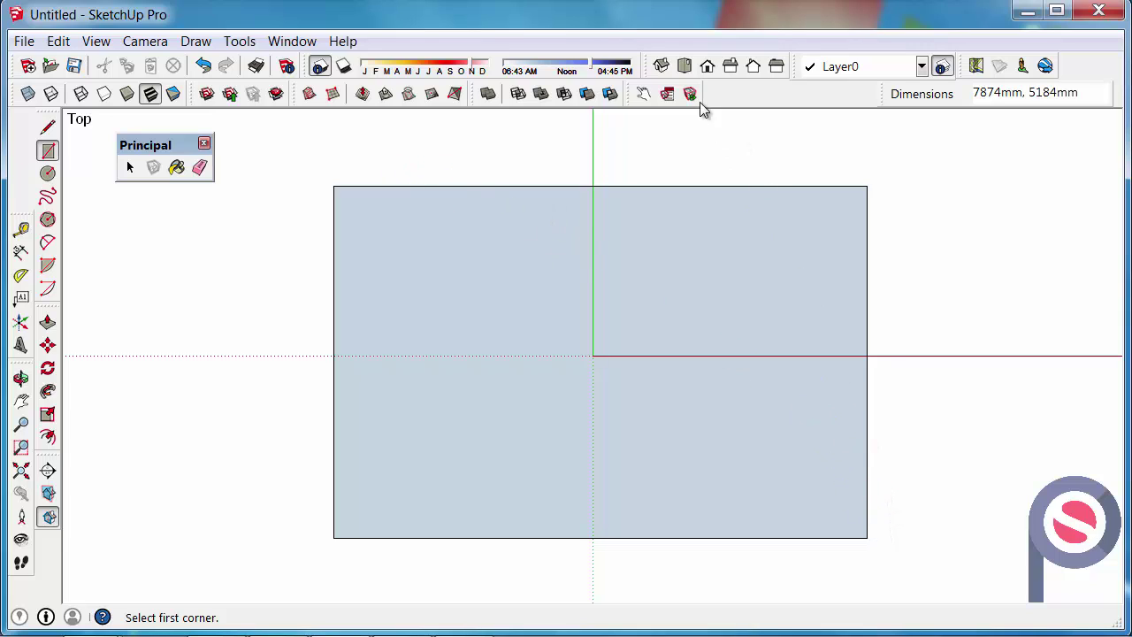
left_click(665, 66)
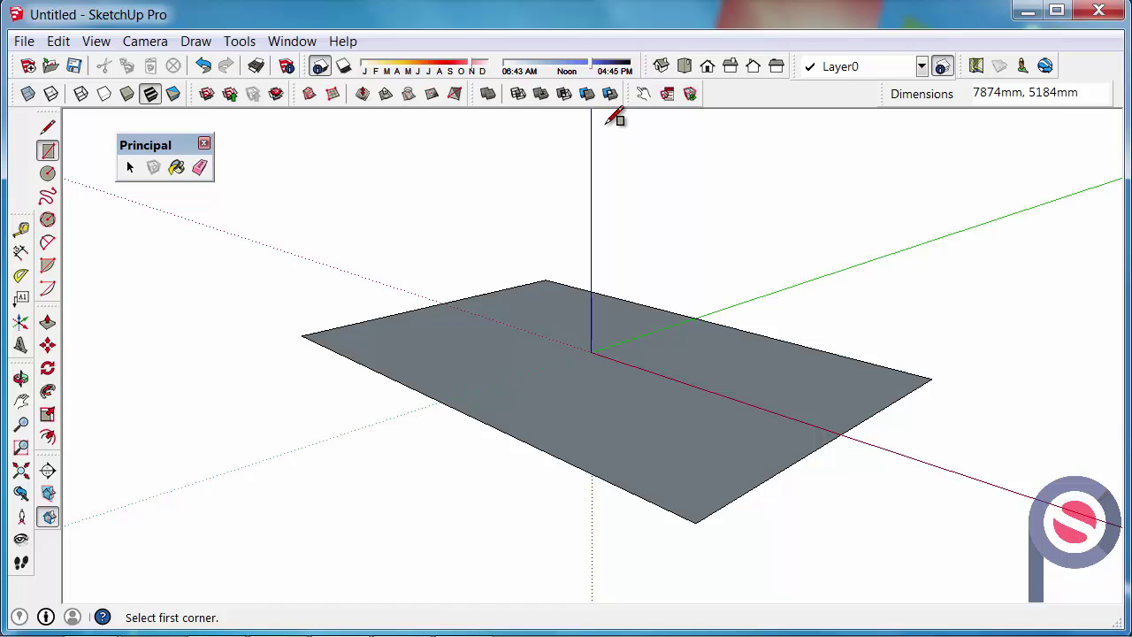
Push/Pull the rectangle up 2982mm into a solid box, then return to the Select tool
left_click(48, 325)
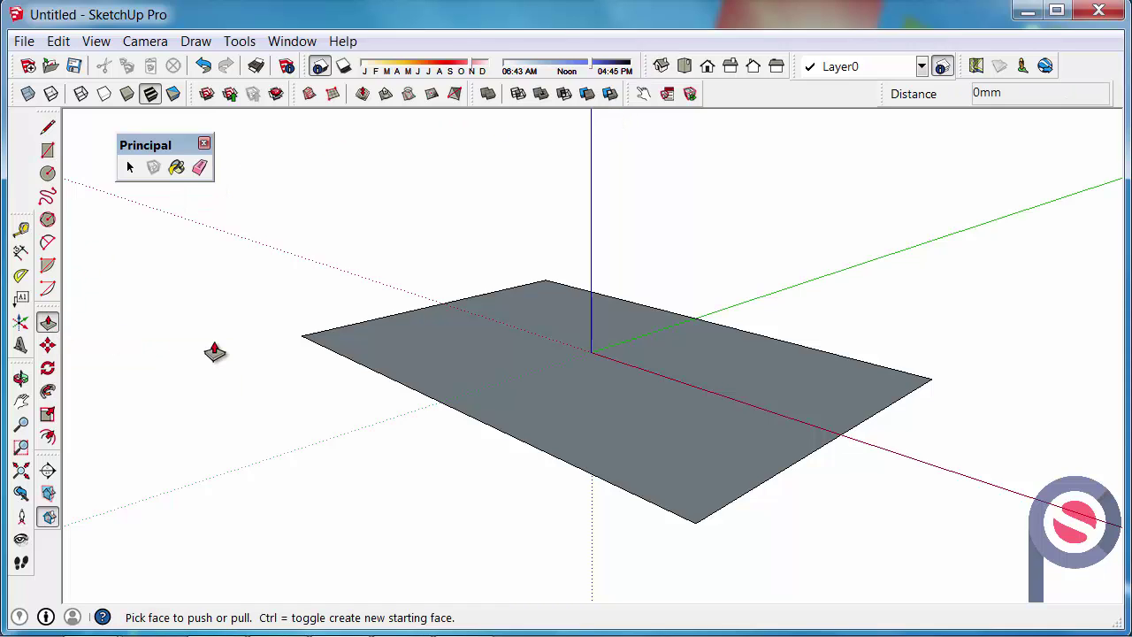
left_click(605, 418)
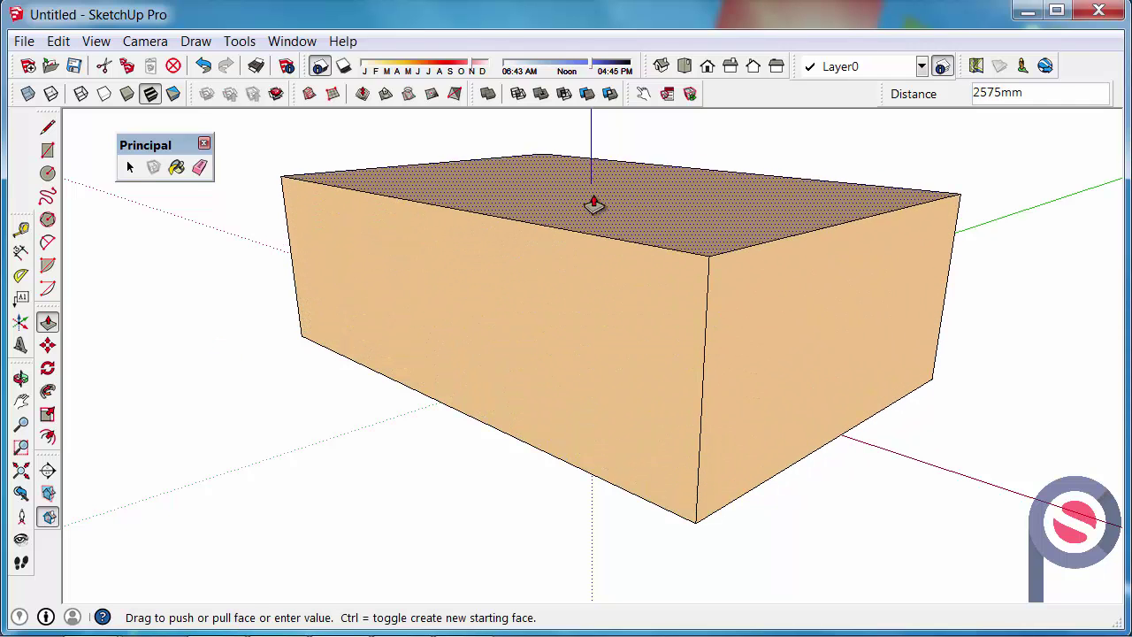
left_click(586, 171)
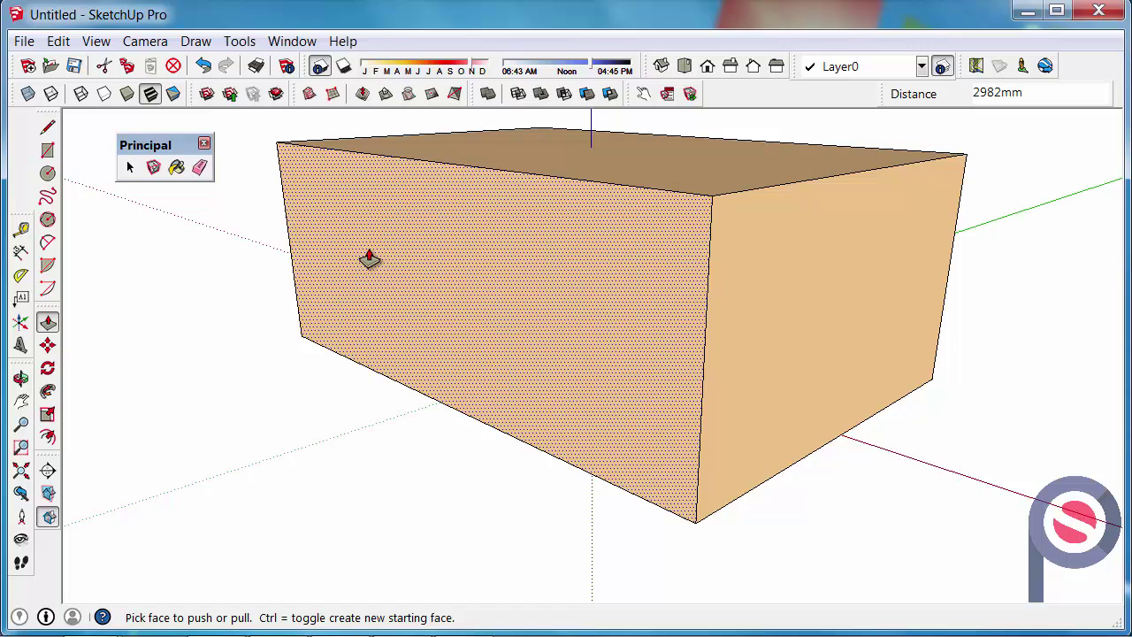
left_click(129, 168)
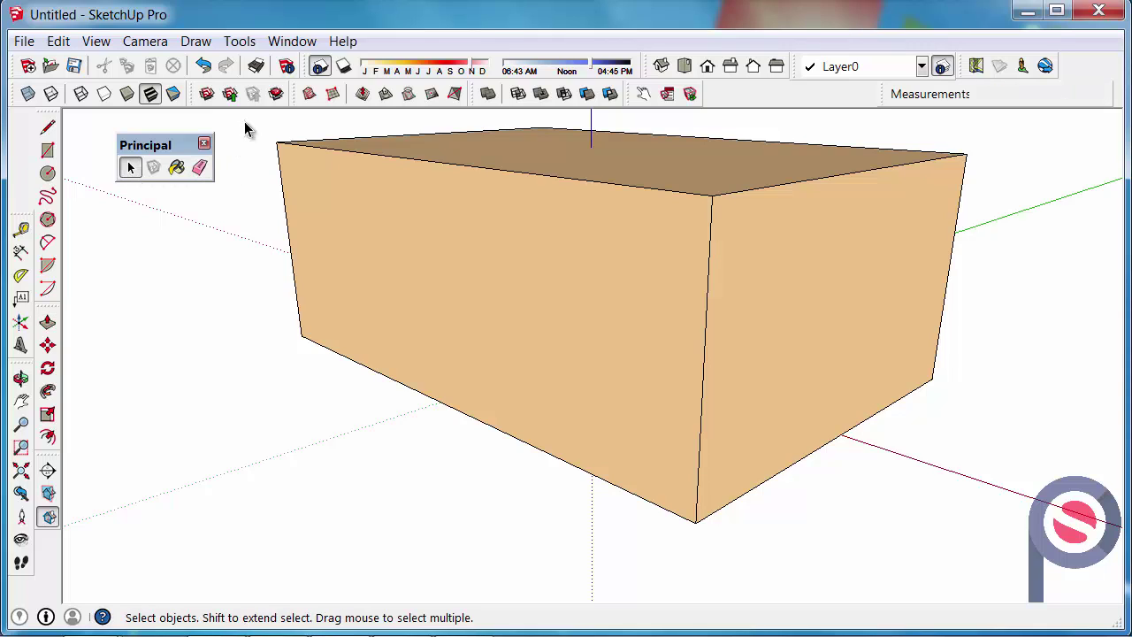
Triple-click the 7874 x 5184 x 2982mm box to select all its connected faces and edges
left_click_drag(260, 117, 1001, 537)
triple_click(583, 231)
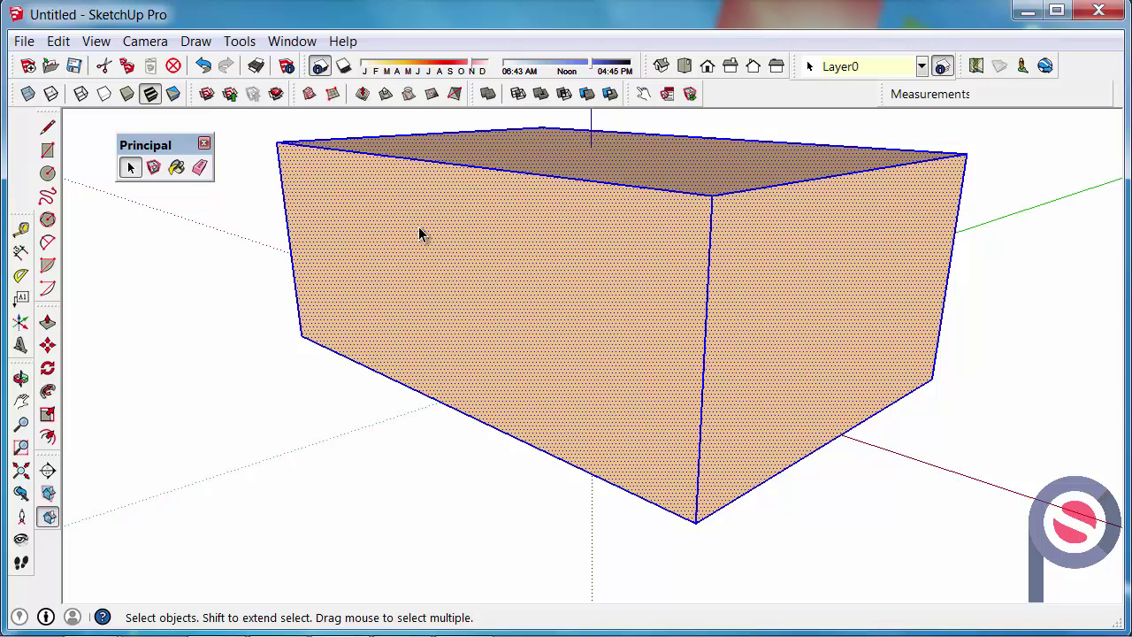
Start making the selection a component named Box and begin setting its axes
left_click(154, 169)
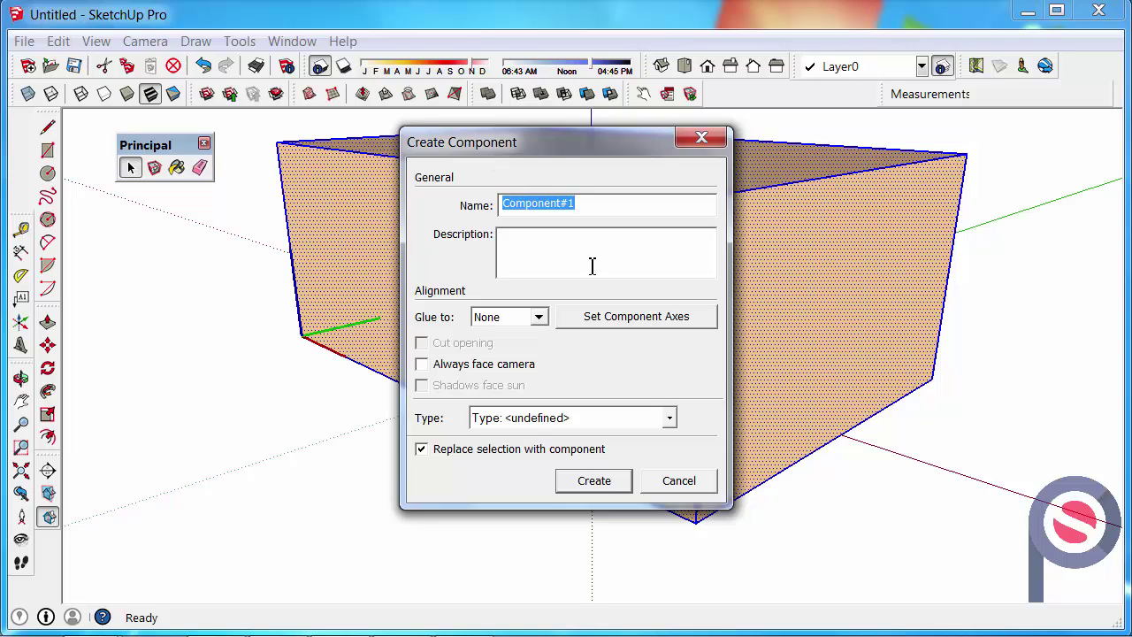
type("Box")
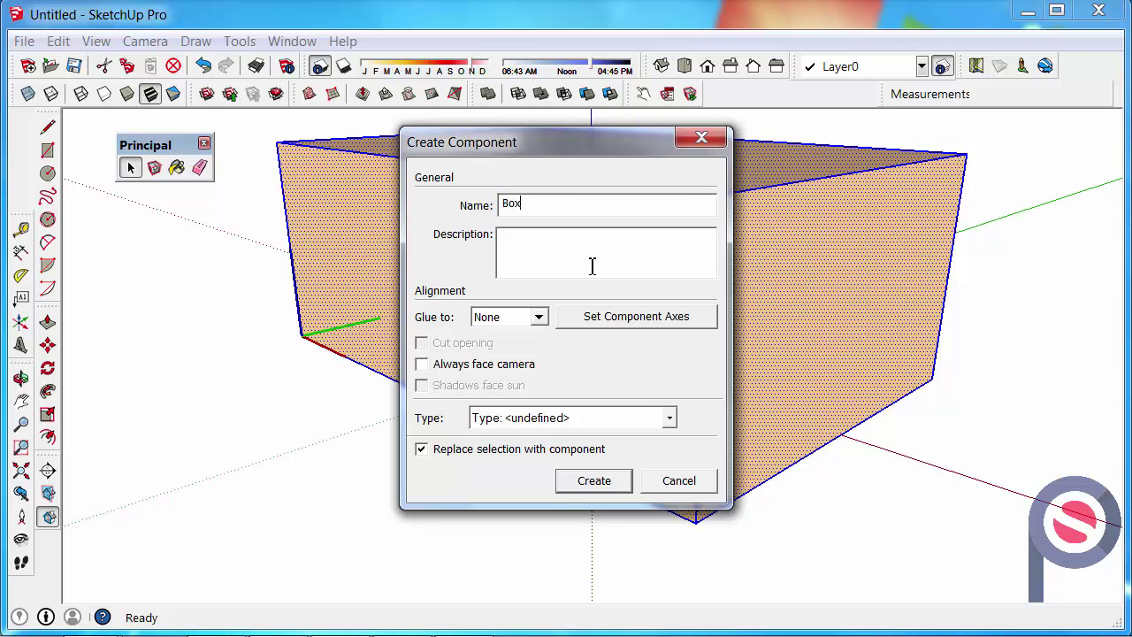
left_click(563, 253)
left_click_drag(577, 146, 248, 222)
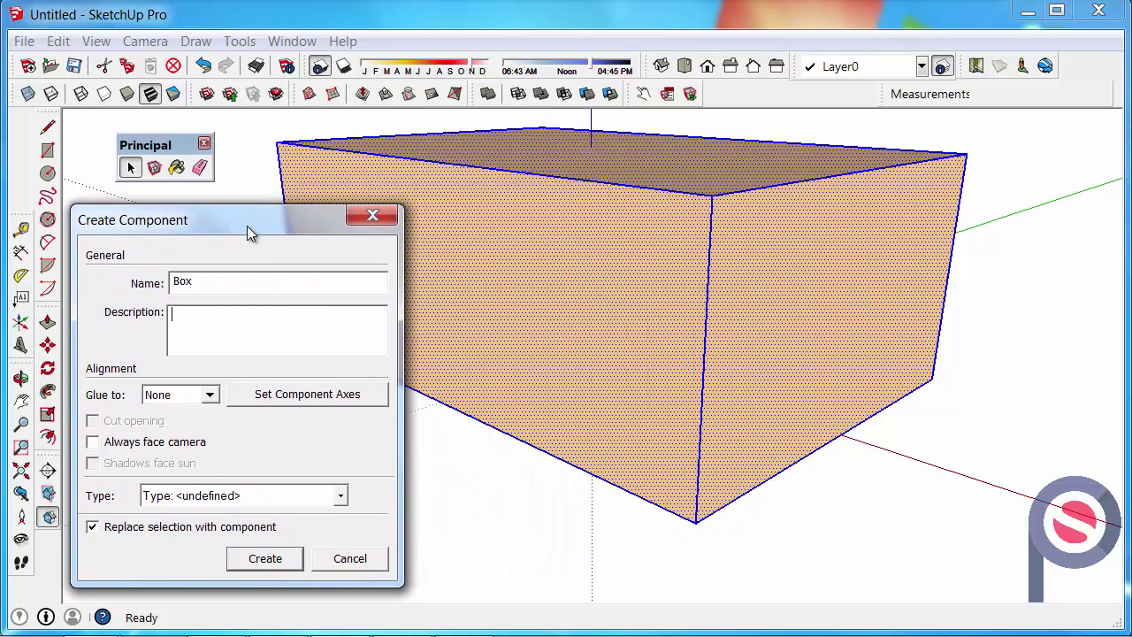
left_click(274, 397)
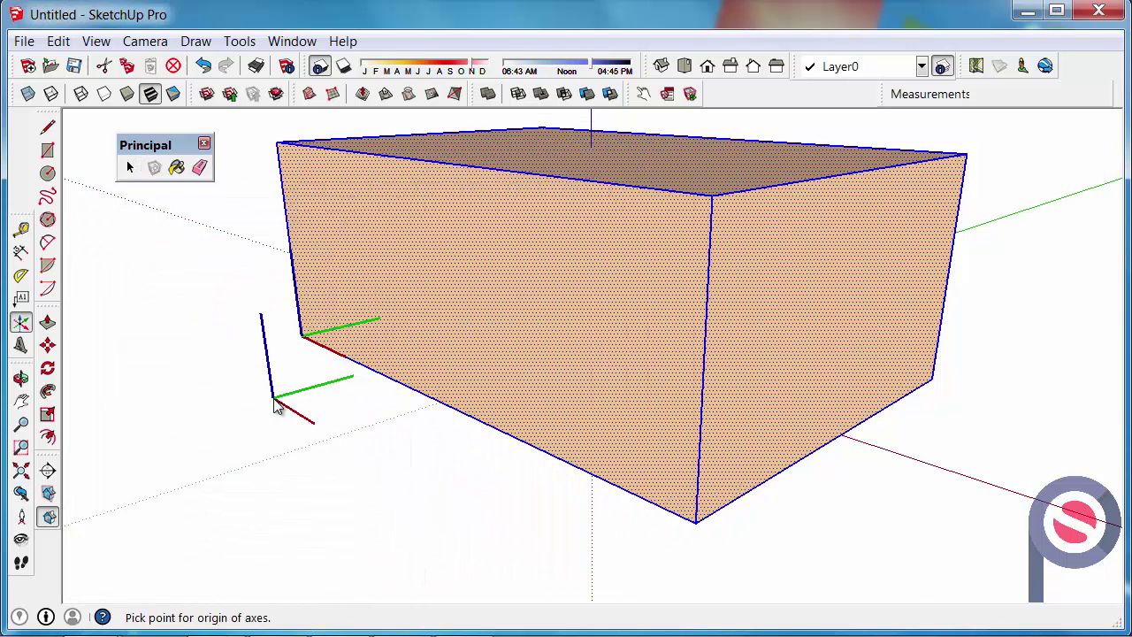
Set the Box axes origin at the front bottom corner, with red and green along the bottom edges
left_click(691, 528)
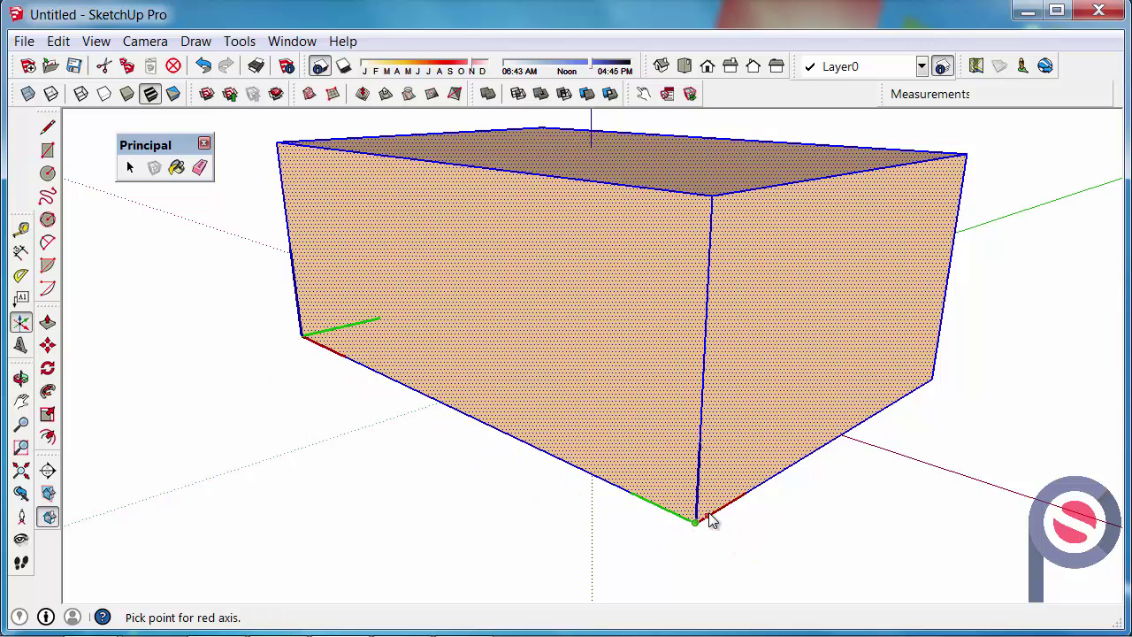
left_click(868, 418)
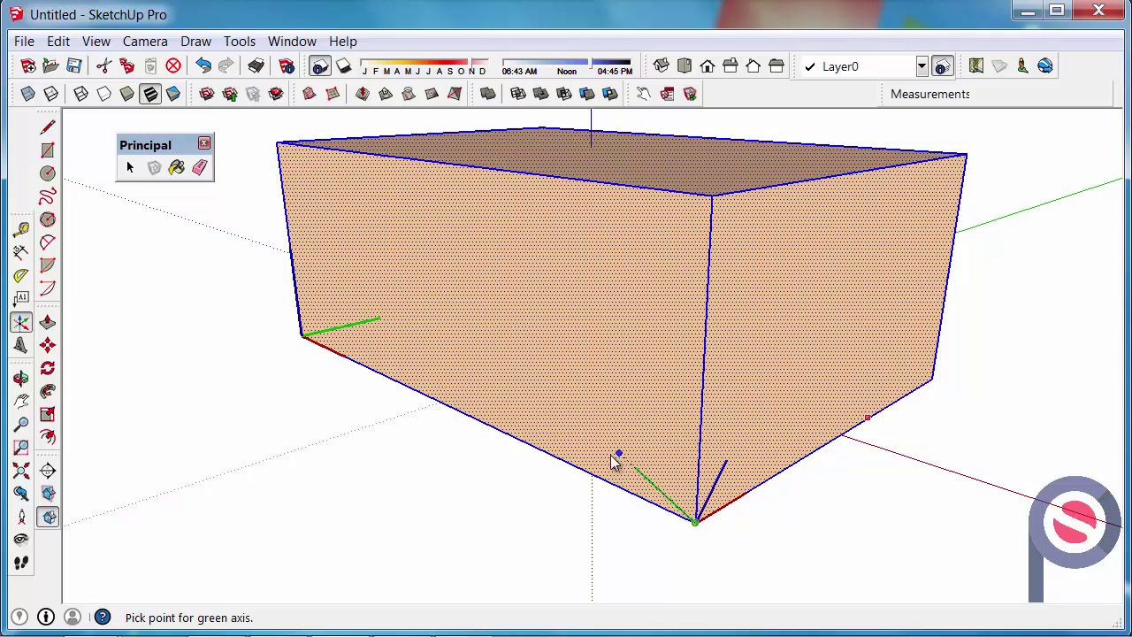
left_click(526, 451)
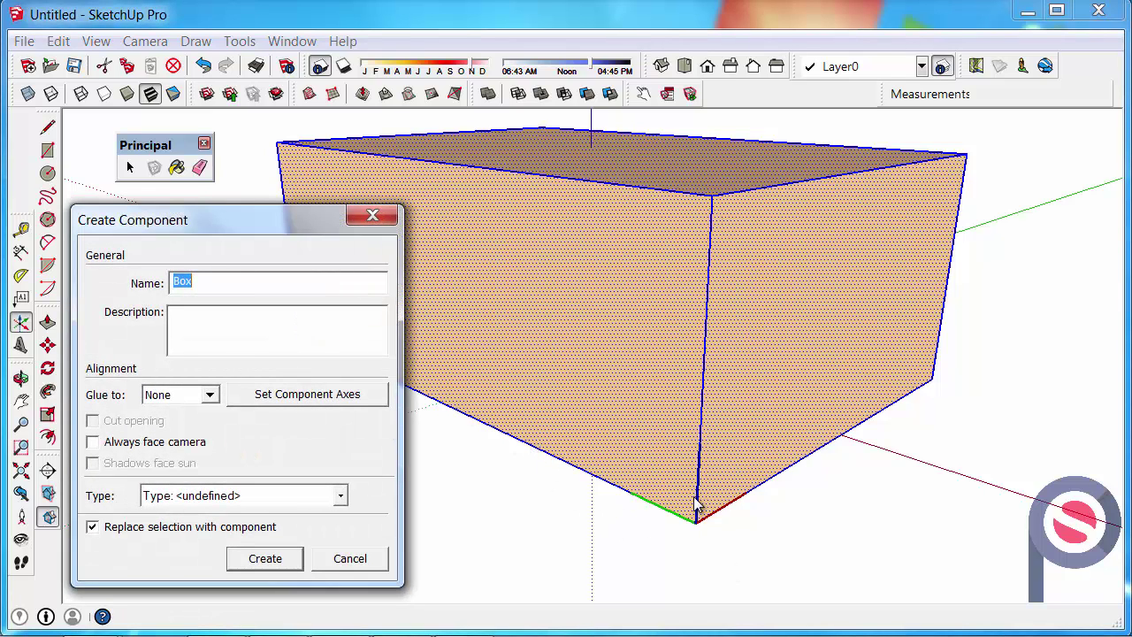
left_click(209, 396)
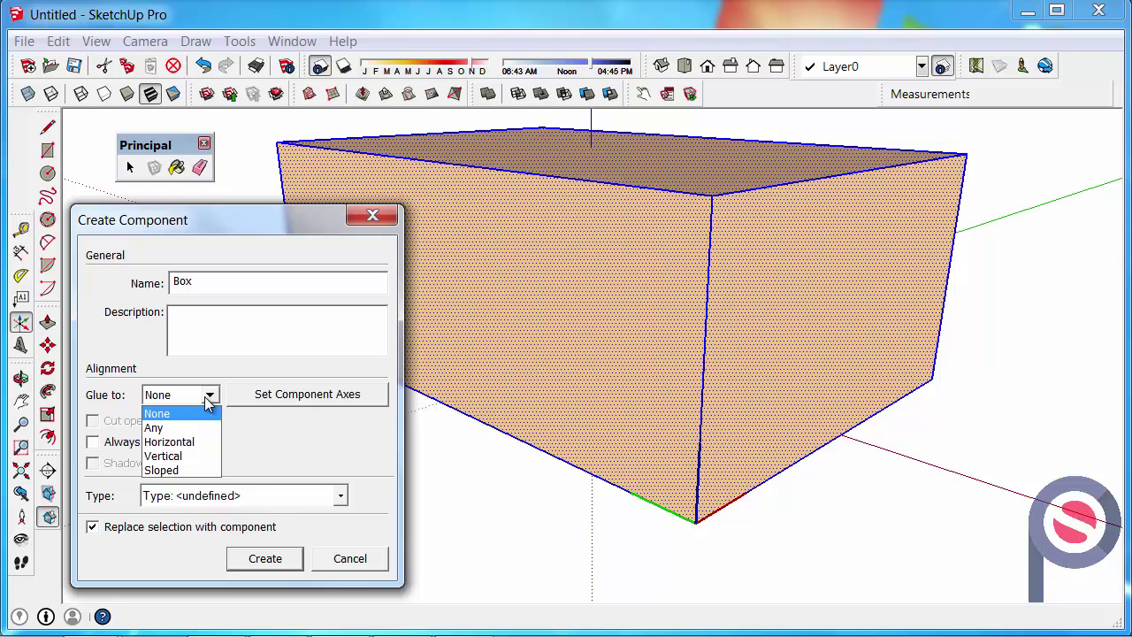
Leave Glue to at None and create the Box component
left_click(208, 398)
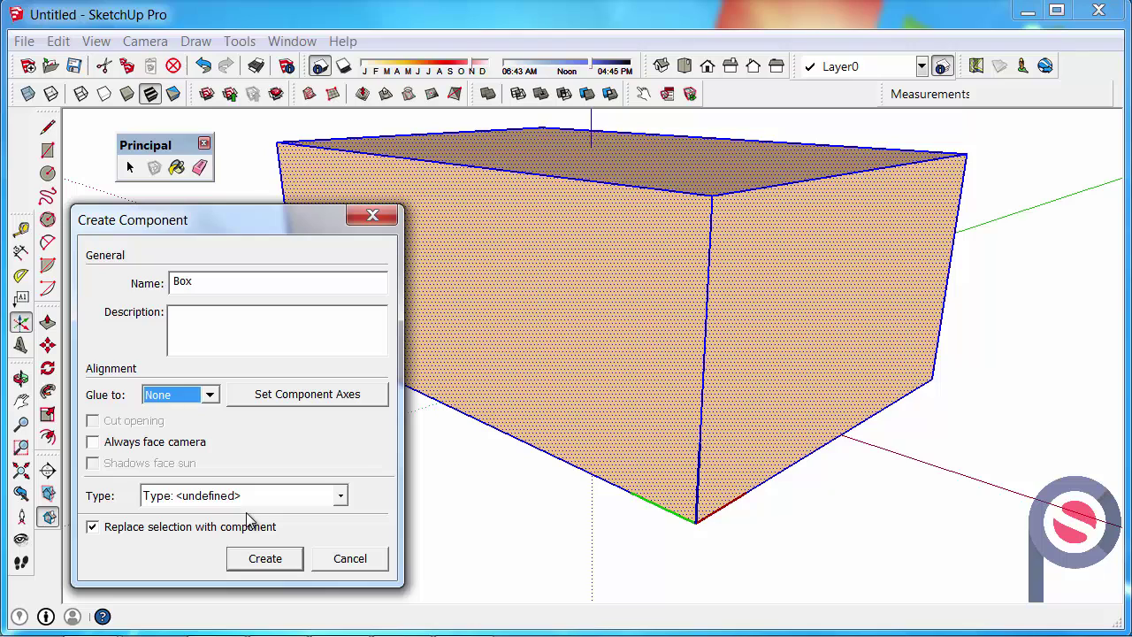
left_click(264, 559)
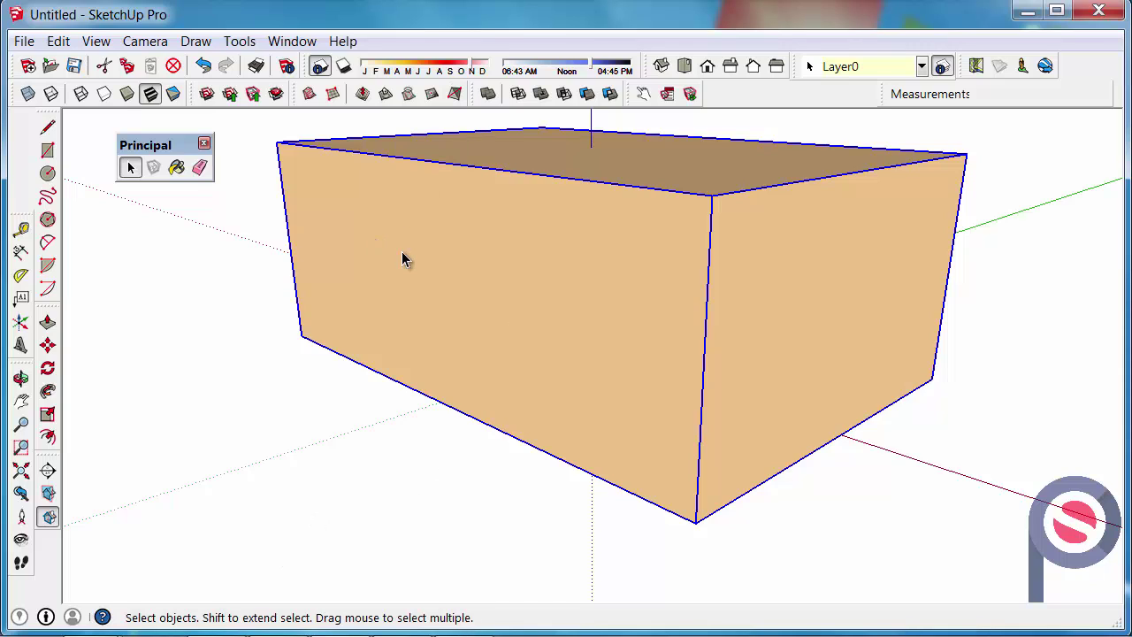
Reselect the Box component and open it with Edit Component
left_click(879, 518)
left_click(746, 317)
right_click(476, 276)
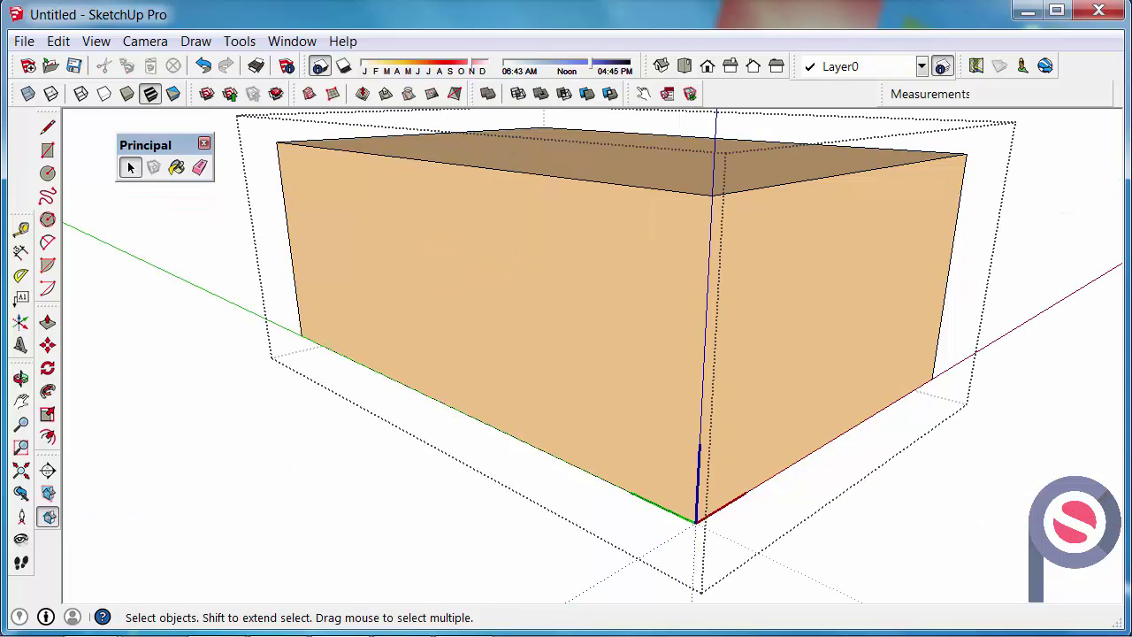
key("o")
left_click_drag(713, 306, 242, 227)
key("space")
Push the top and side faces inward to make a smaller, shorter box, then exit editing
left_click(48, 323)
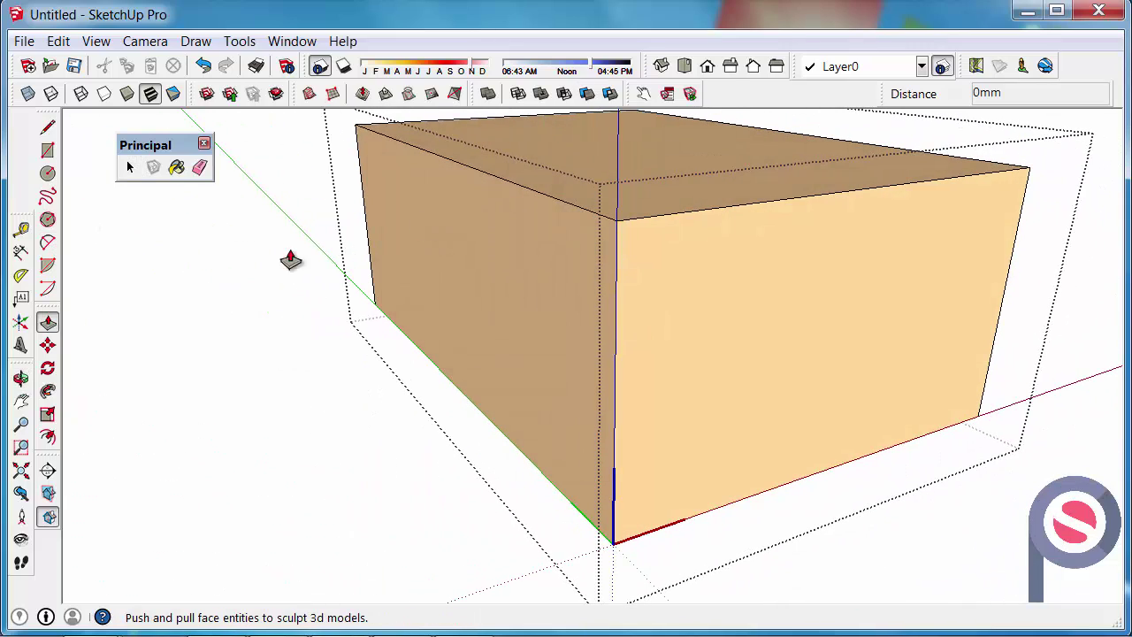
left_click_drag(507, 177, 510, 281)
middle_click_drag(794, 306, 710, 420)
left_click_drag(710, 419, 708, 331)
middle_click_drag(708, 331, 753, 412)
left_click_drag(752, 412, 614, 324)
middle_click_drag(614, 324, 495, 416)
left_click(128, 168)
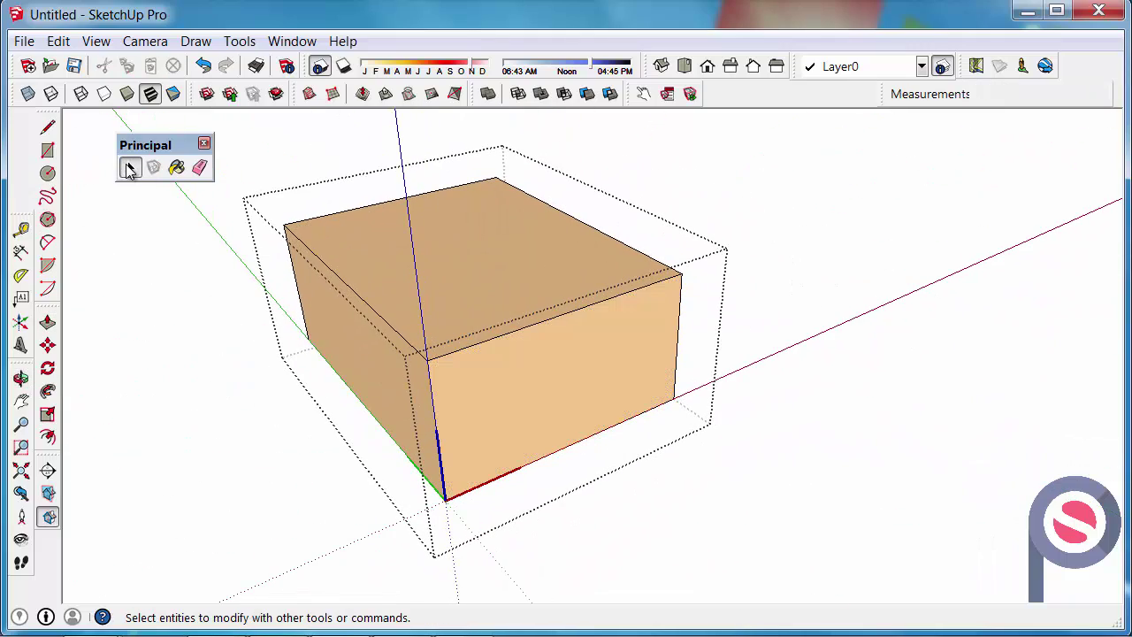
left_click(279, 161)
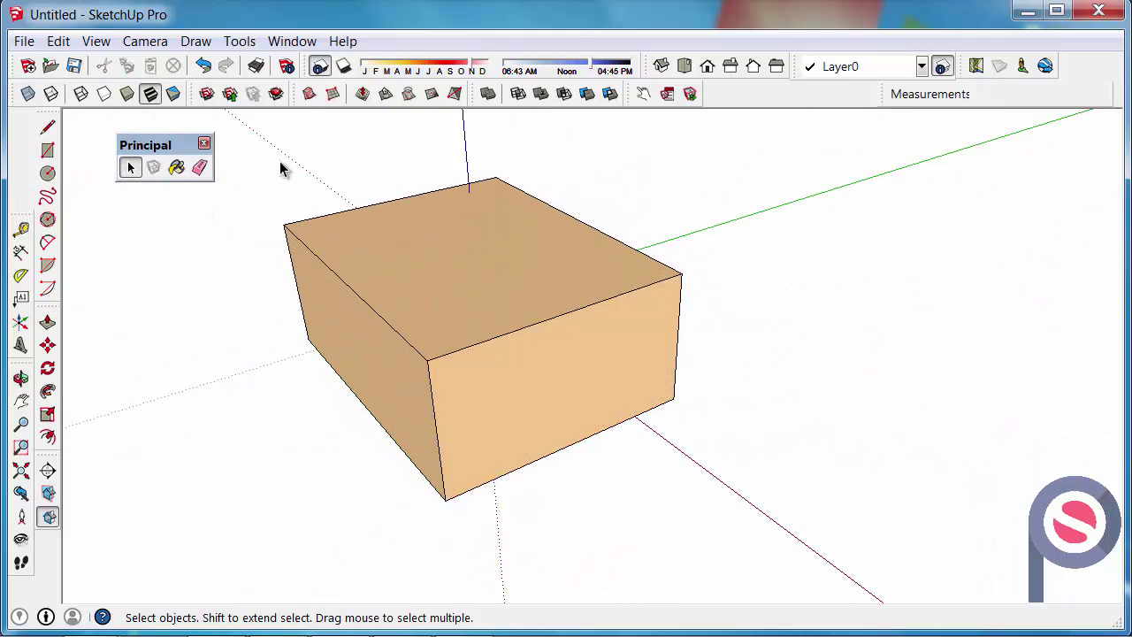
Copy the Box component 5857mm along the green axis to sit beside the original
left_click(527, 280)
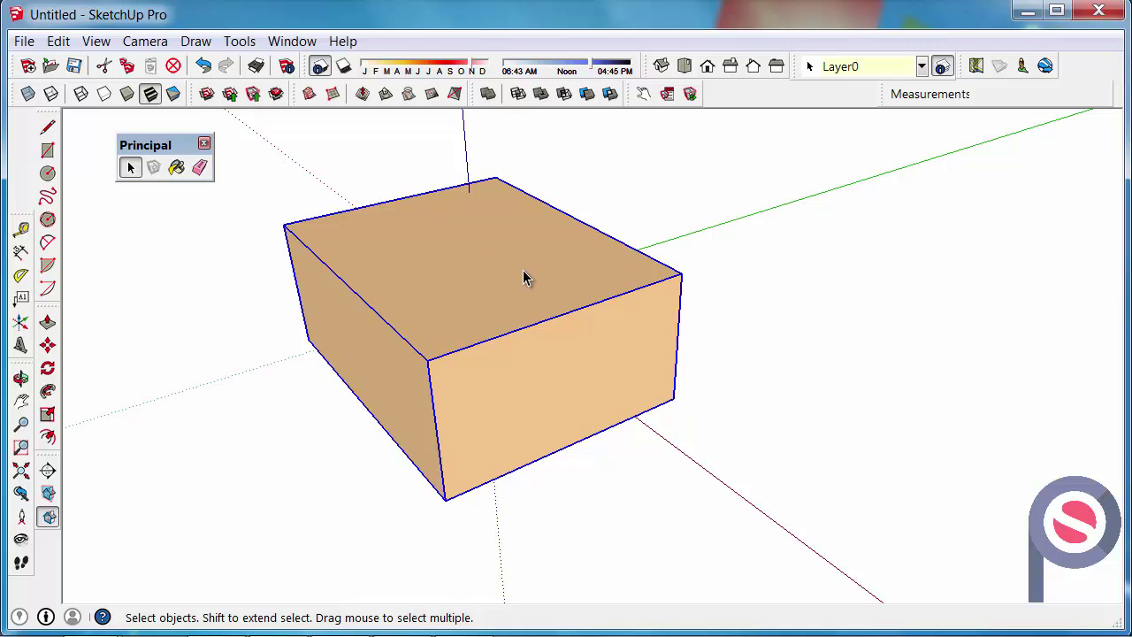
left_click(48, 345)
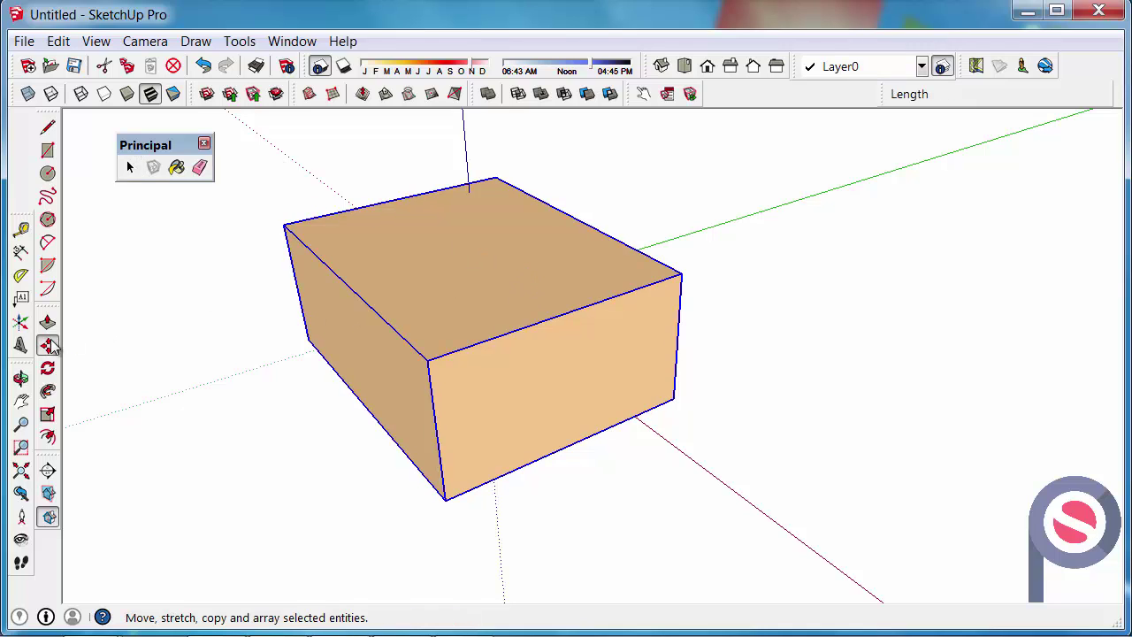
left_click(498, 502)
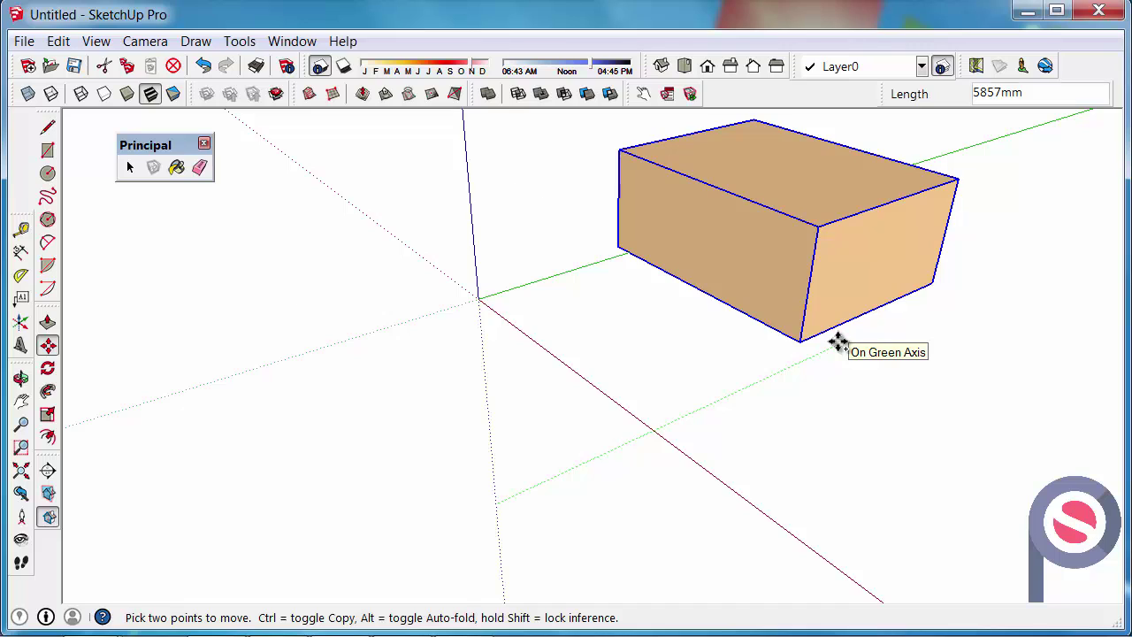
key("ctrl")
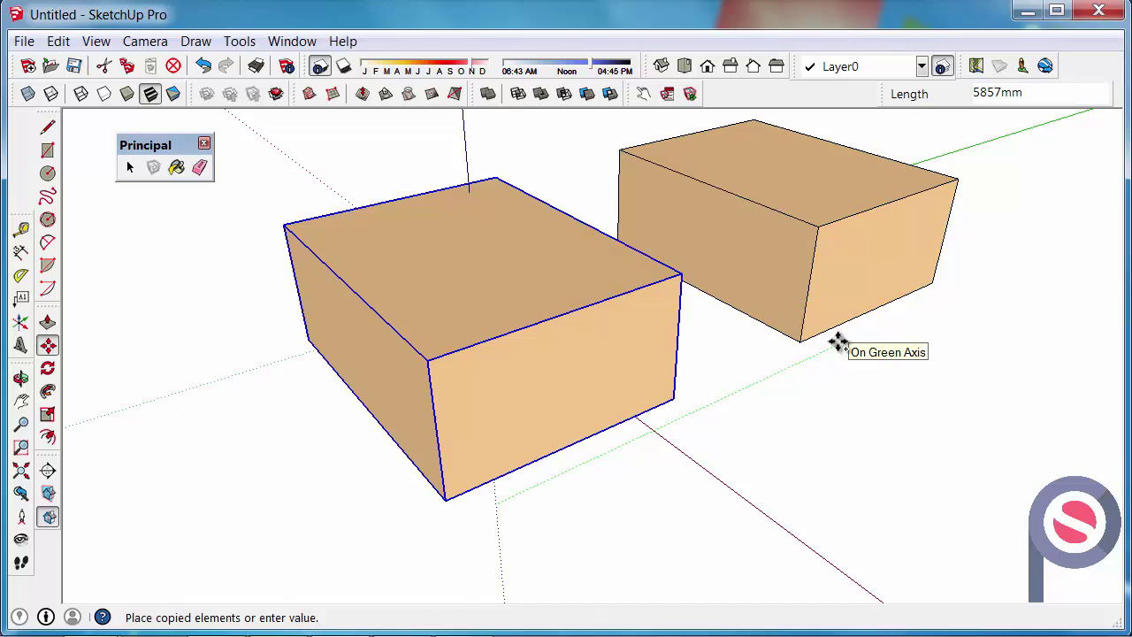
left_click(837, 343)
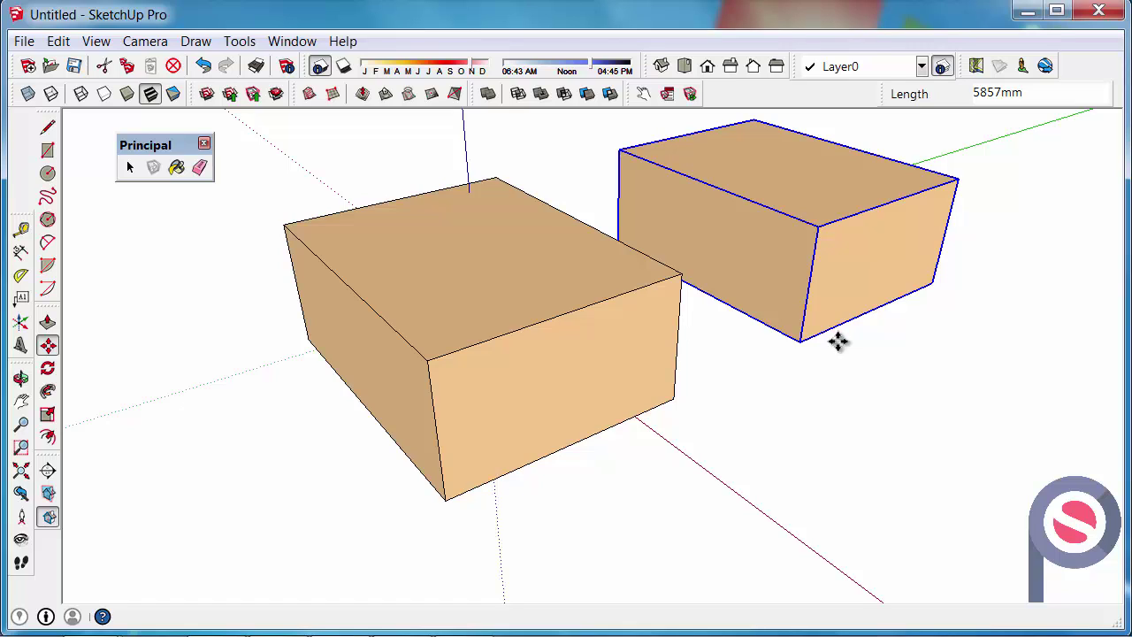
key("space")
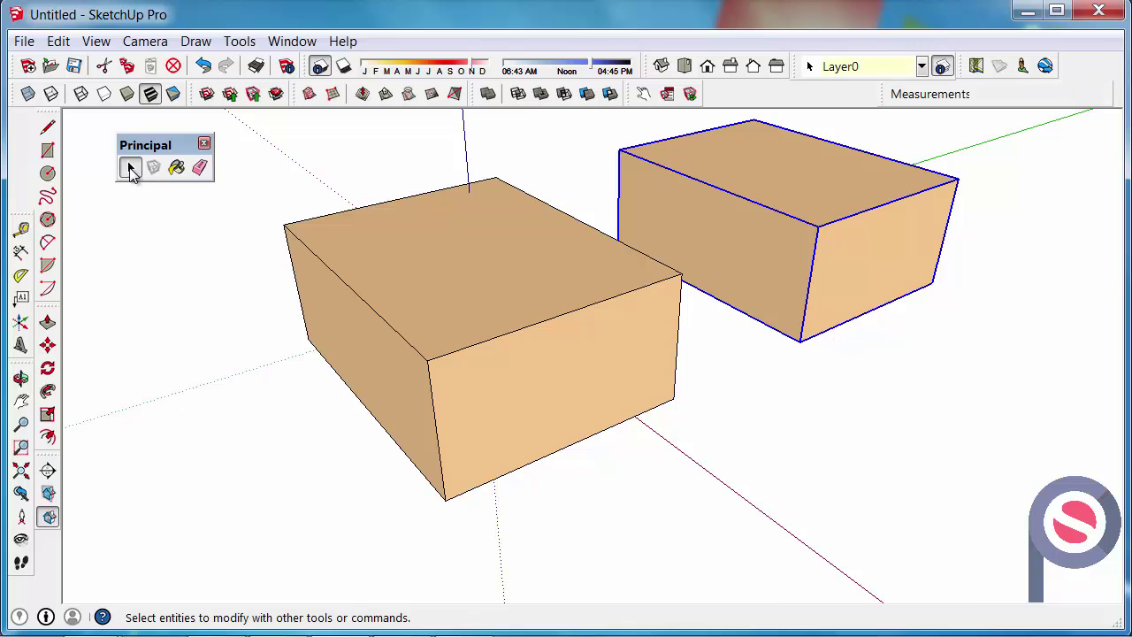
middle_click_drag(938, 321, 505, 397)
middle_click_drag(606, 331, 593, 367)
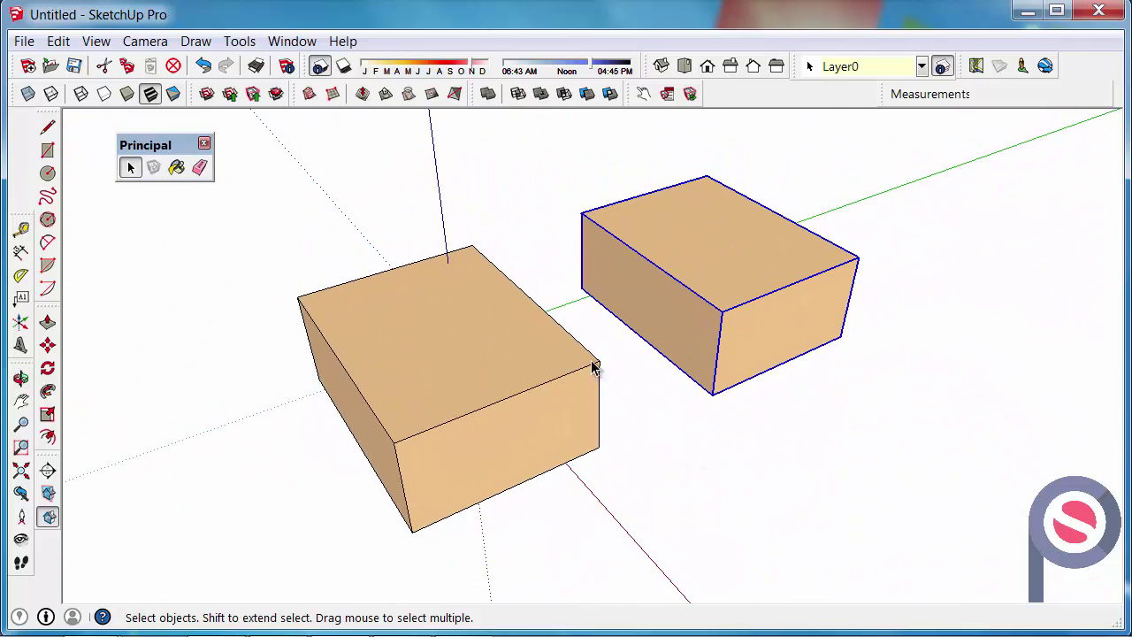
Open the right Box component for editing
right_click(704, 274)
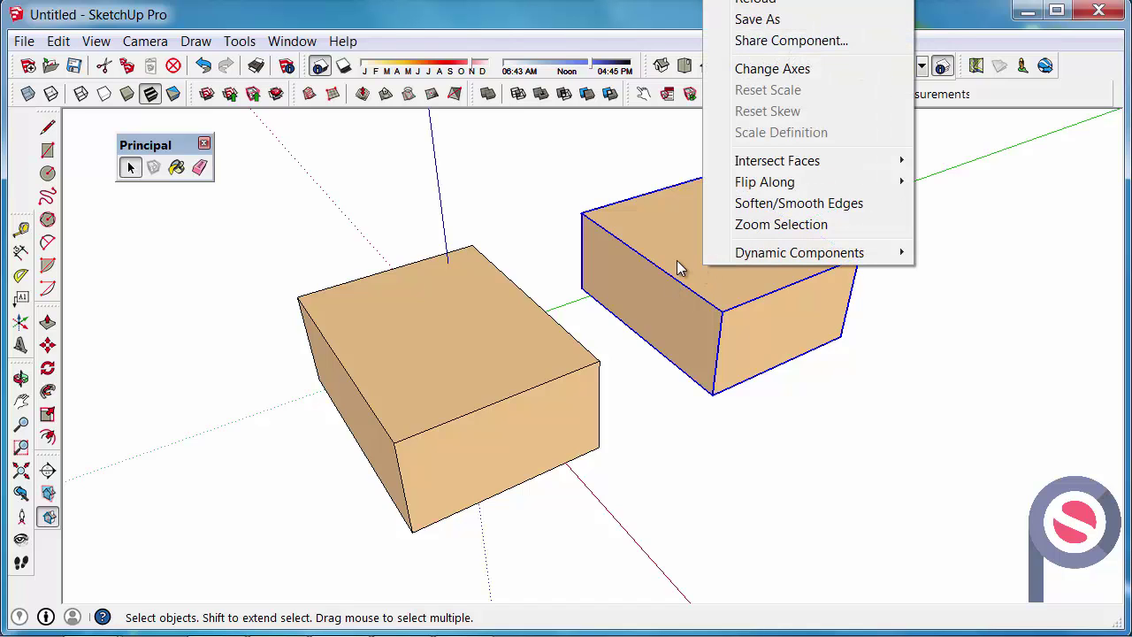
left_click(679, 264)
double_click(707, 265)
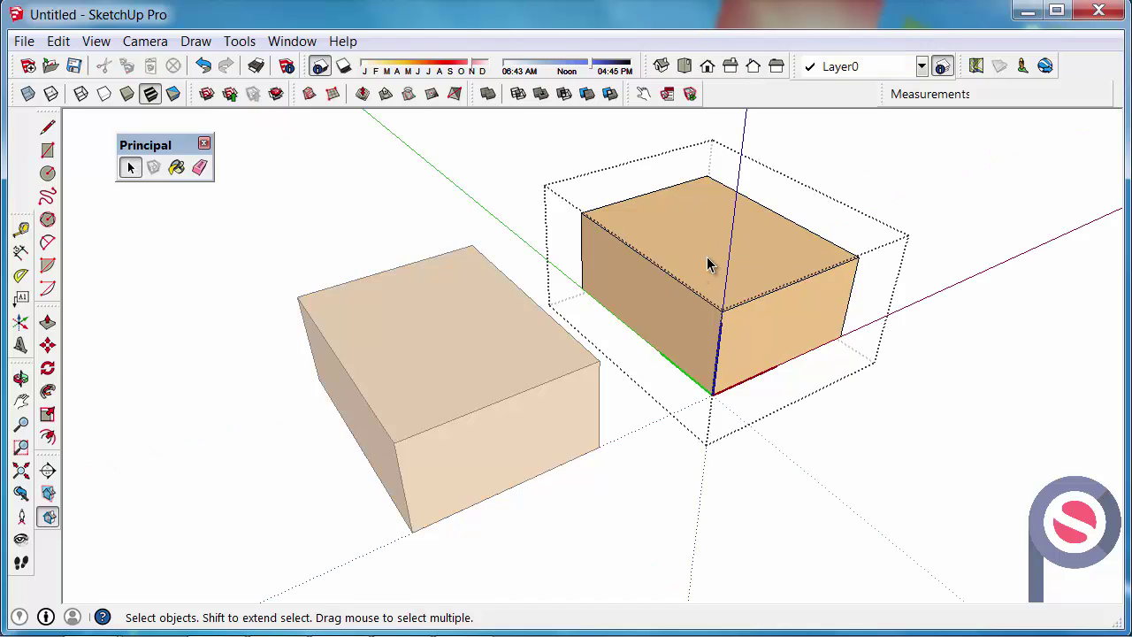
middle_click_drag(779, 328, 748, 352)
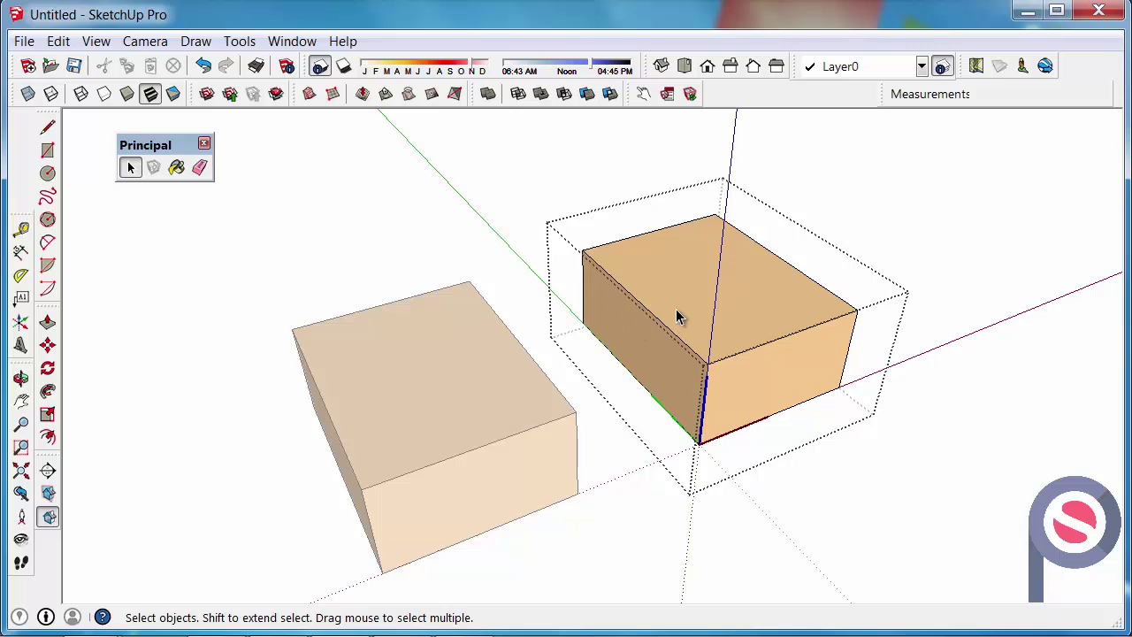
Raise the top face 2026mm, extend the front 727mm and widen the side 995mm
left_click(48, 324)
left_click_drag(770, 333, 776, 233)
middle_click_drag(776, 233, 683, 381)
left_click_drag(684, 380, 631, 412)
middle_click_drag(631, 412, 612, 573)
left_click_drag(571, 472, 612, 511)
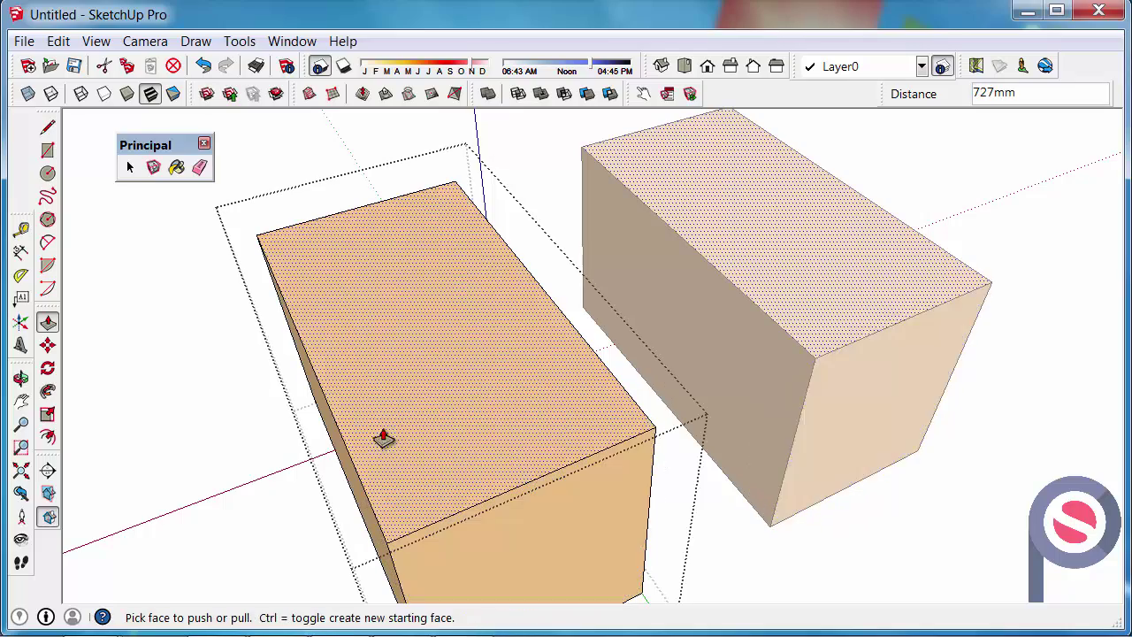
left_click_drag(336, 443, 263, 468)
middle_click_drag(286, 371, 613, 240)
left_click(130, 167)
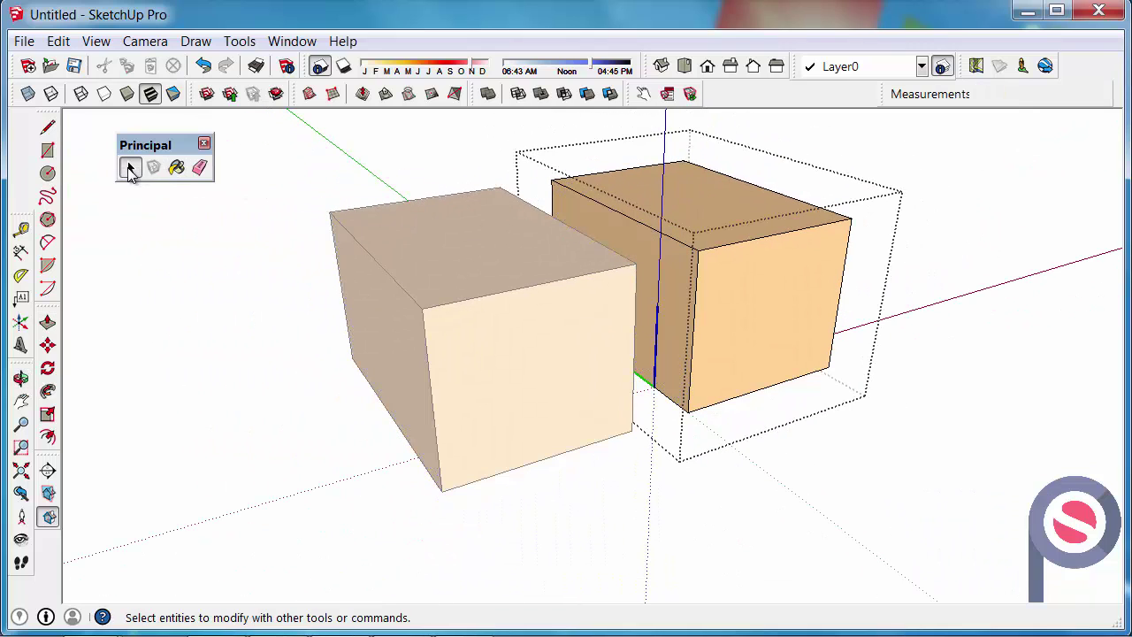
Click empty space outside the Box component to leave its editing context
left_click(383, 174)
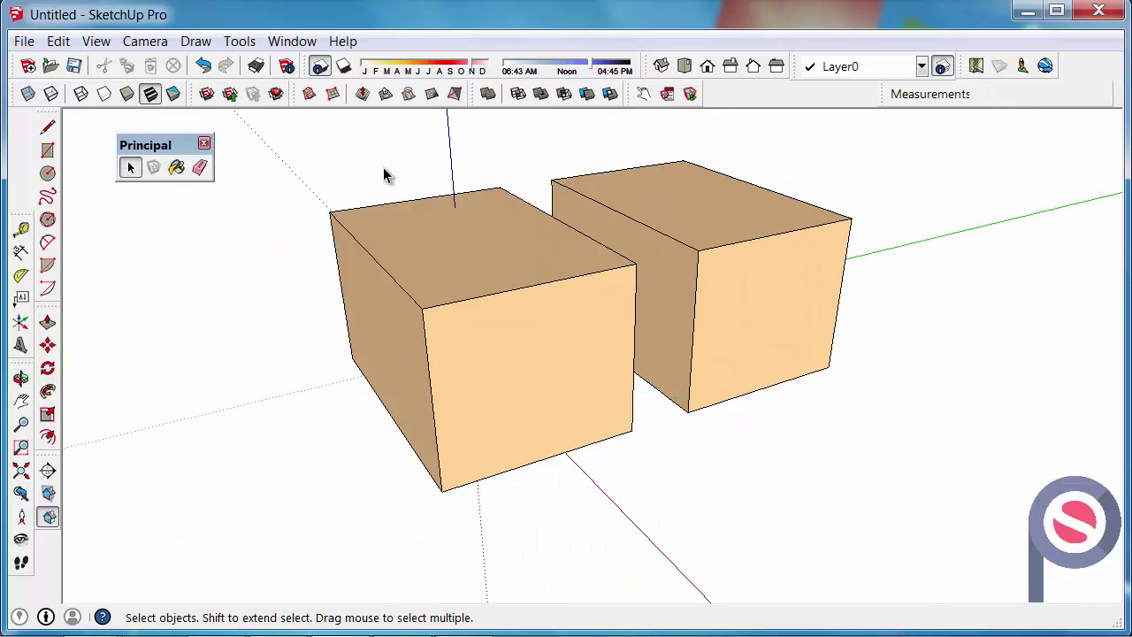